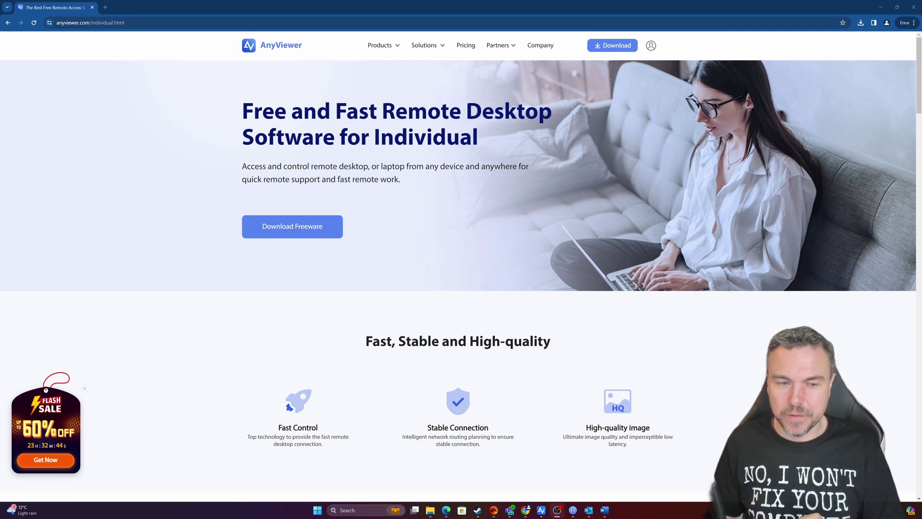
Scroll the individual page down to the plan comparison: Free $0.00 vs Professional $3.58/month
{"action": "scroll", "coordinate": [534, 407], "scroll_direction": "down", "scroll_amount": 2}
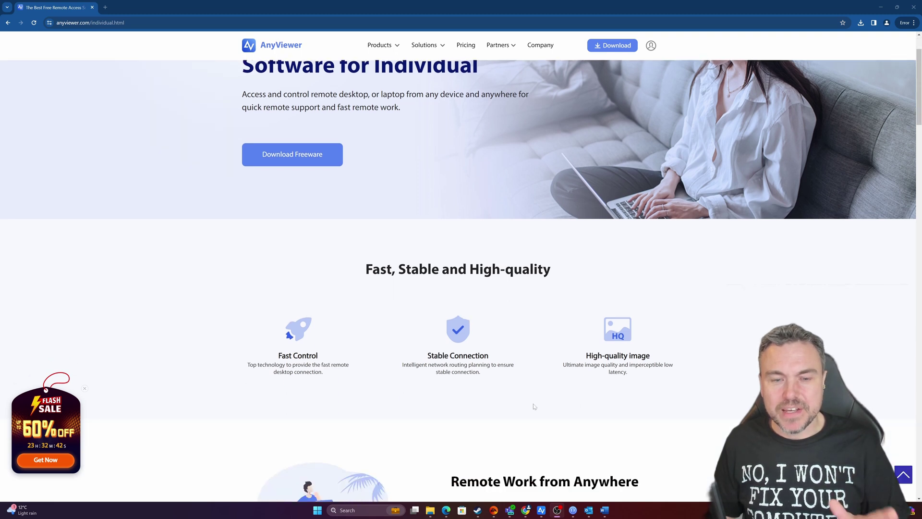
{"action": "scroll", "coordinate": [534, 406], "scroll_direction": "down", "scroll_amount": 2}
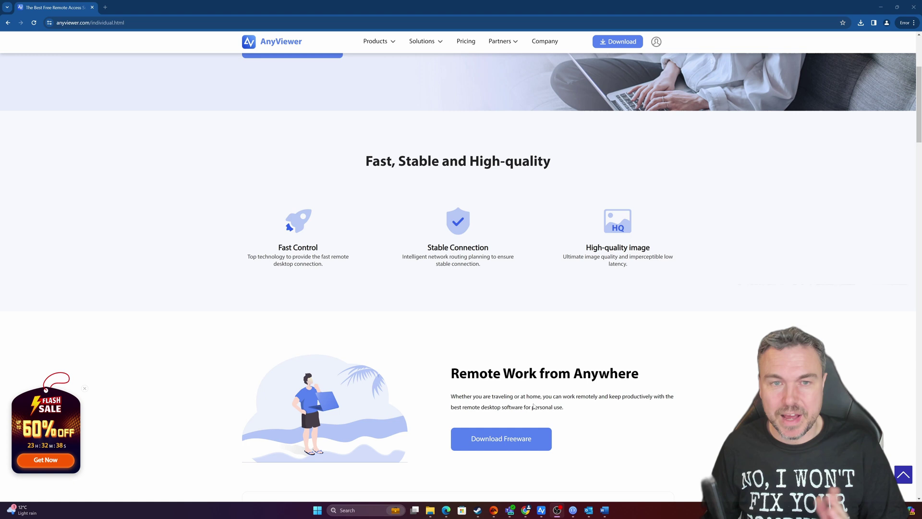
{"action": "scroll", "coordinate": [534, 406], "scroll_direction": "down", "scroll_amount": 3}
{"action": "scroll", "coordinate": [533, 404], "scroll_direction": "down", "scroll_amount": 1}
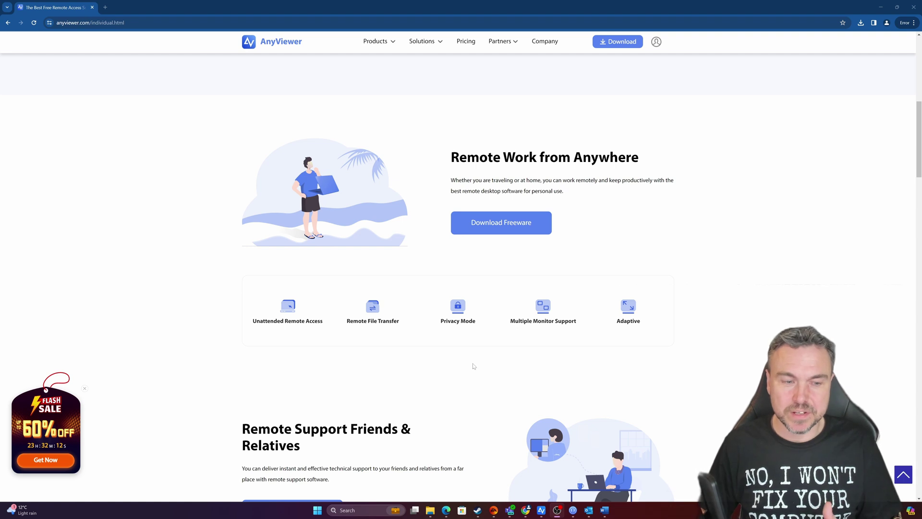
{"action": "scroll", "coordinate": [473, 367], "scroll_direction": "down", "scroll_amount": 4}
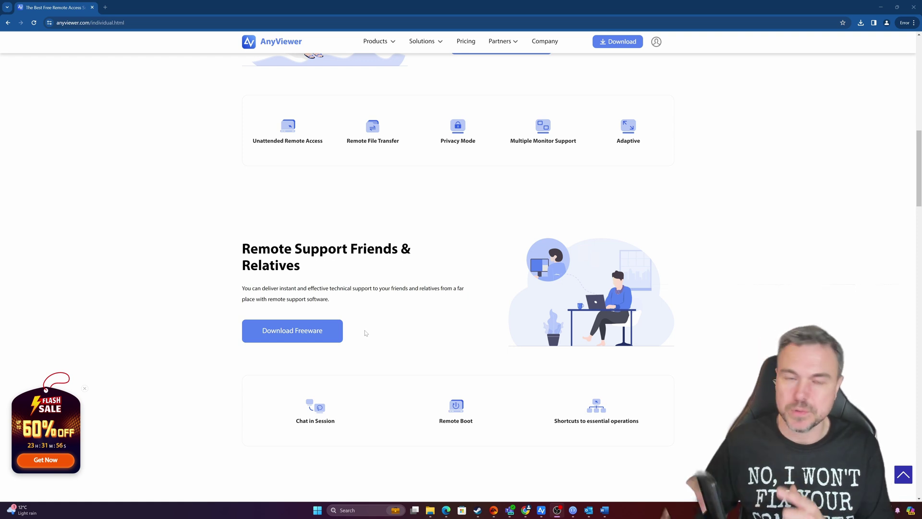
{"action": "scroll", "coordinate": [421, 328], "scroll_direction": "down", "scroll_amount": 5}
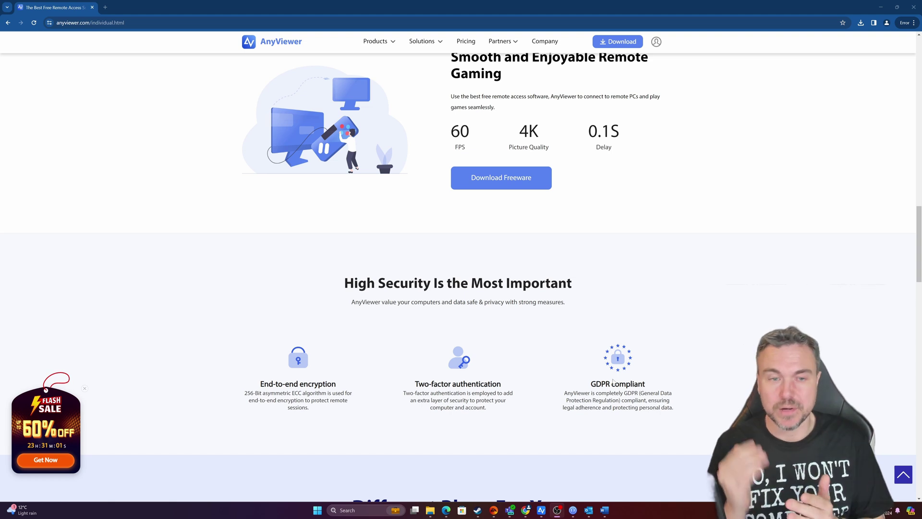
{"action": "scroll", "coordinate": [612, 382], "scroll_direction": "down", "scroll_amount": 8}
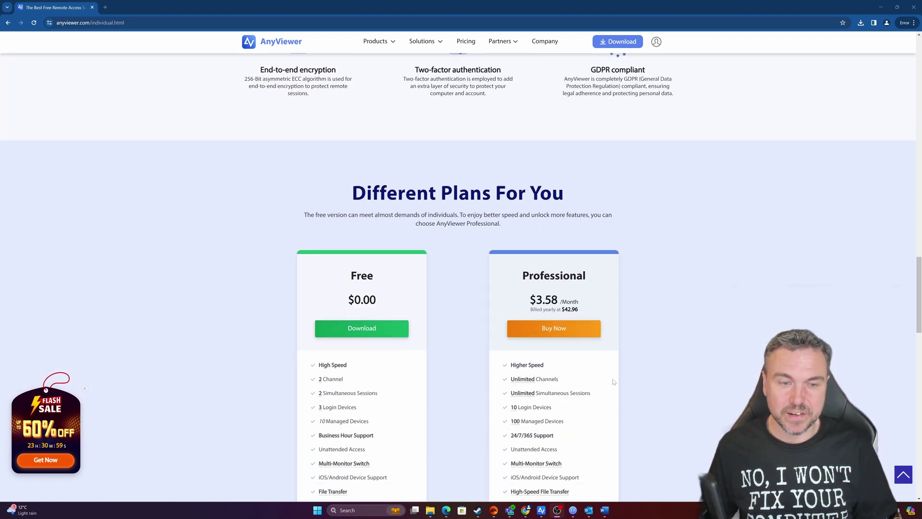
Review the plan cards on the Plans & Pricing page, then bring up the AnyViewer app
{"action": "left_click", "coordinate": [460, 44]}
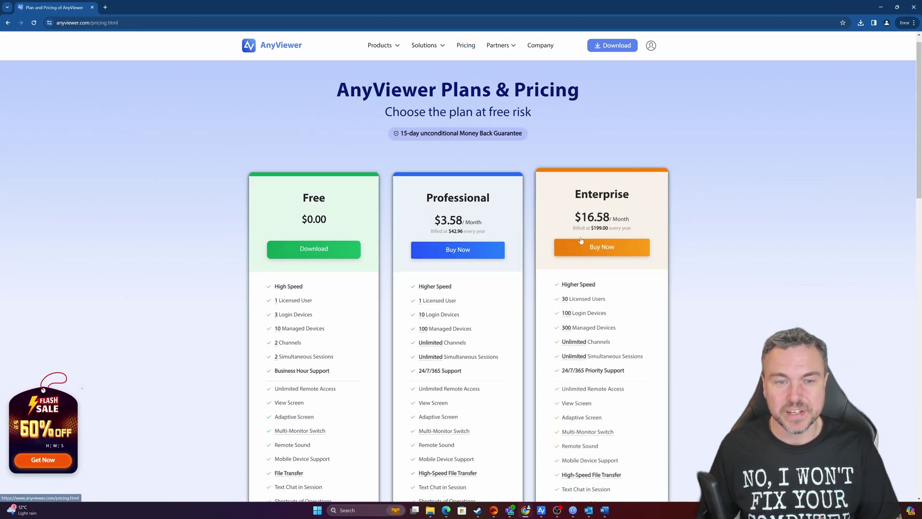
{"action": "scroll", "coordinate": [582, 241], "scroll_direction": "down", "scroll_amount": 3}
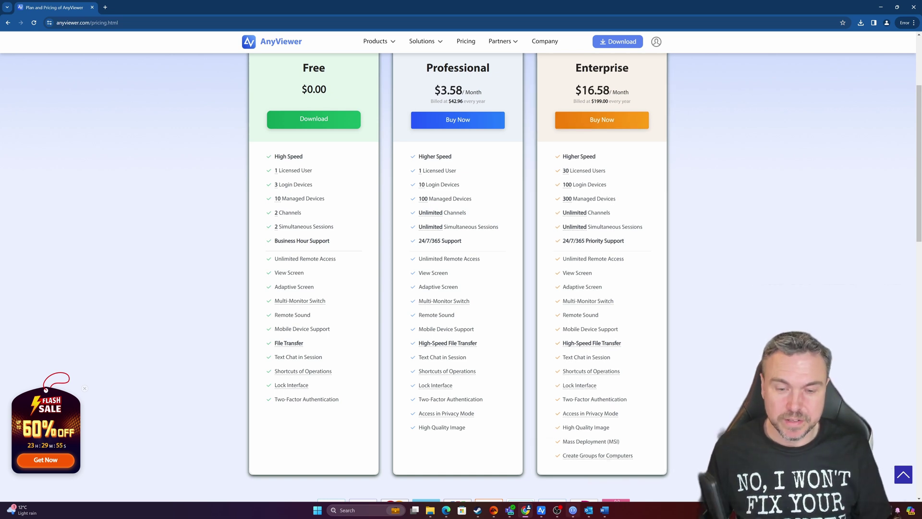
{"action": "mouse_move", "coordinate": [541, 510]}
{"action": "left_click", "coordinate": [550, 493]}
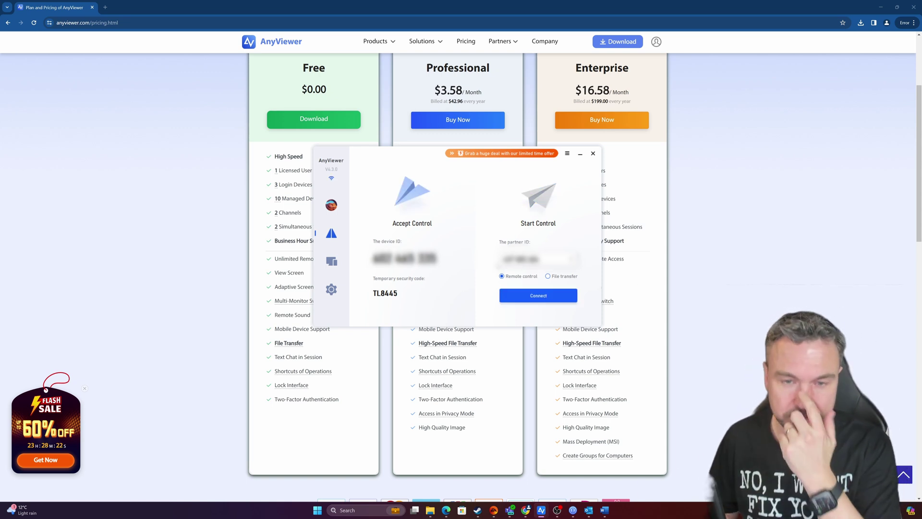
Connect to the partner device using its security code
{"action": "left_click", "coordinate": [526, 294]}
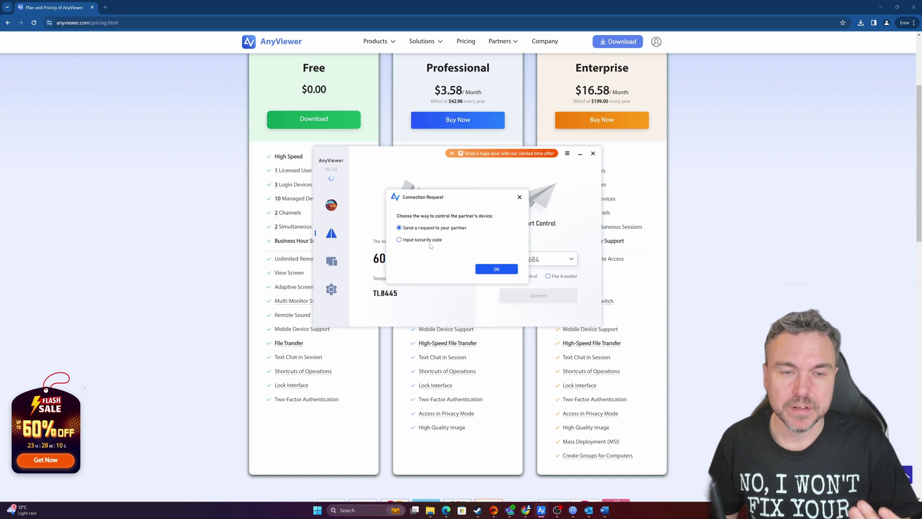
{"action": "left_click", "coordinate": [405, 242]}
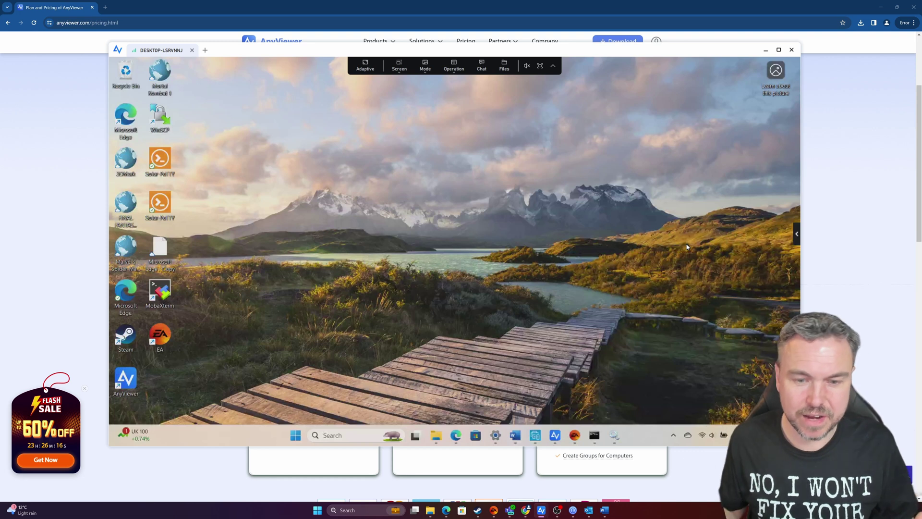
Check the remote screen resolutions, then view the Balanced quality and 30 FPS mode options
{"action": "left_click", "coordinate": [400, 67]}
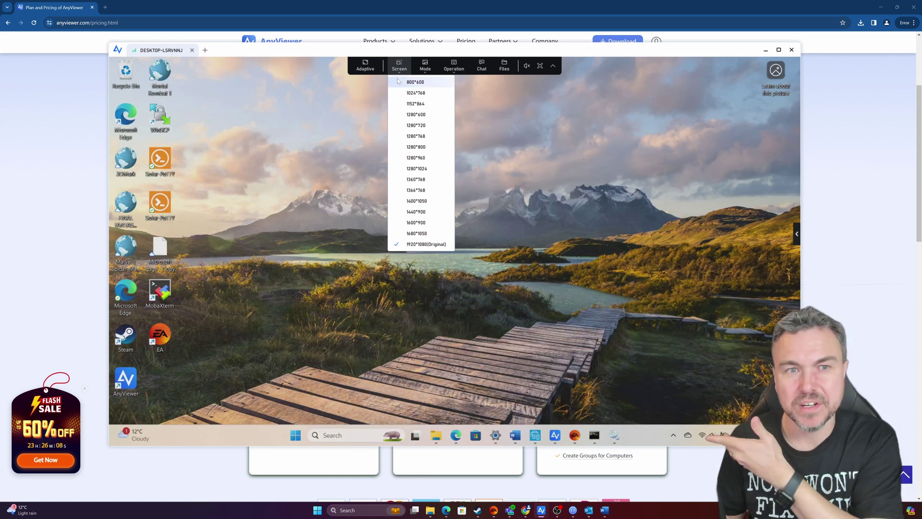
{"action": "left_click", "coordinate": [425, 67]}
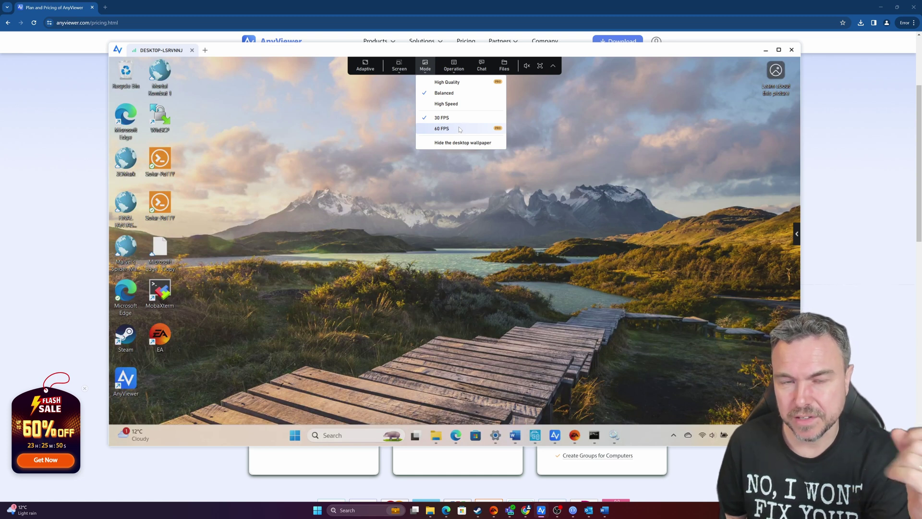
Launch Task Manager on the remote computer via Ctrl+Alt+Delete
{"action": "left_click", "coordinate": [453, 70]}
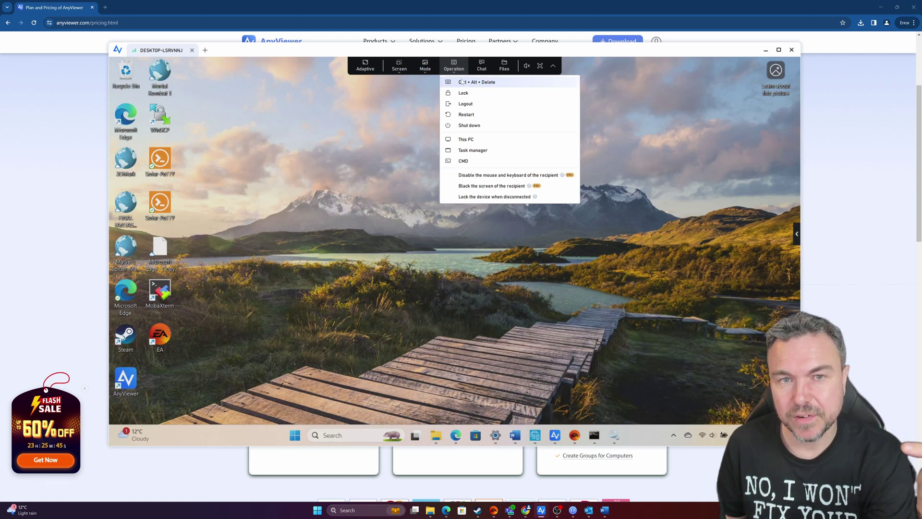
{"action": "left_click", "coordinate": [461, 82]}
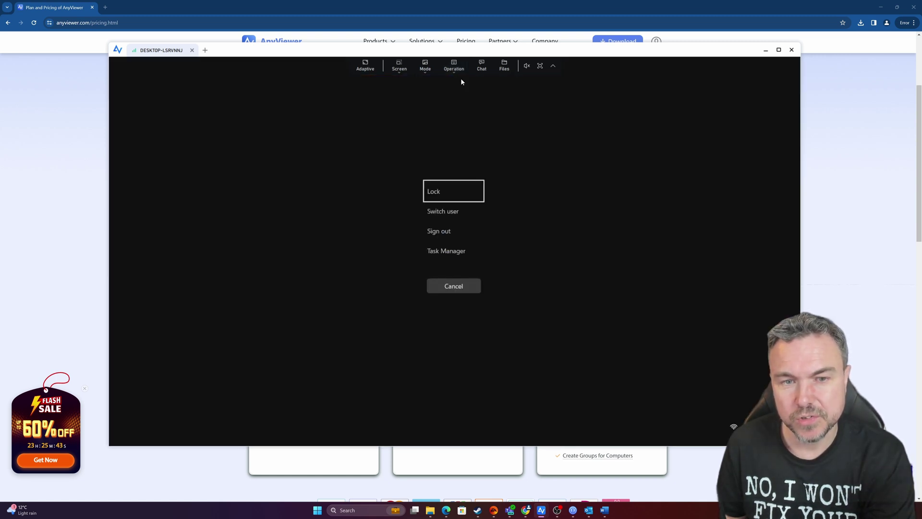
{"action": "left_click", "coordinate": [460, 255]}
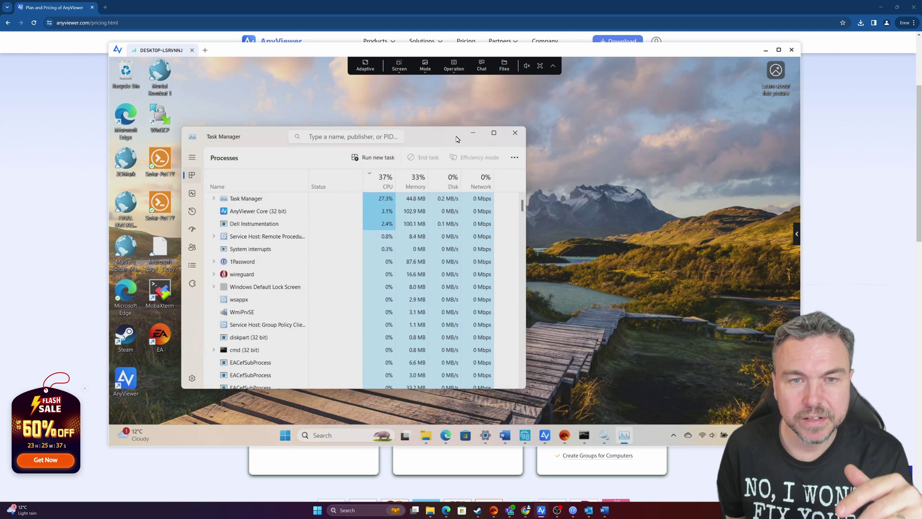
Select the AnyViewer Core process, minimise Task Manager, and reopen the remote operations list
{"action": "left_click", "coordinate": [472, 133]}
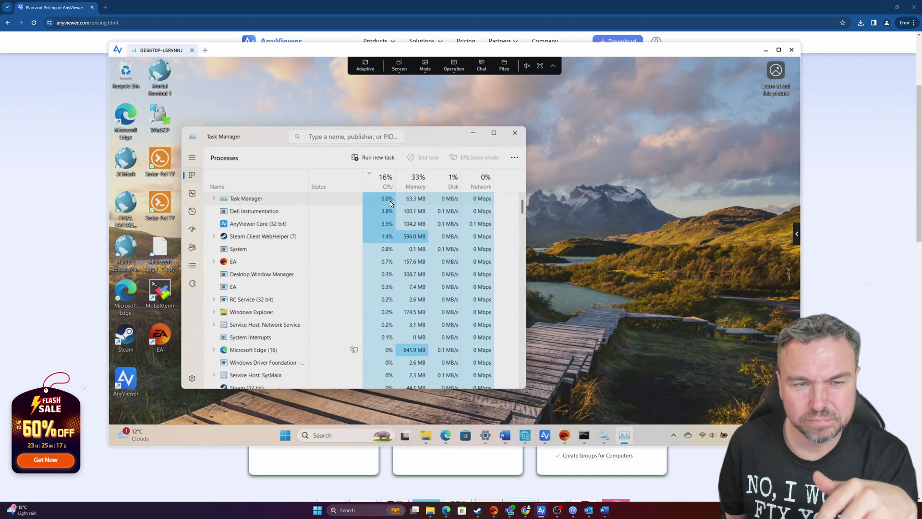
{"action": "left_click", "coordinate": [301, 223]}
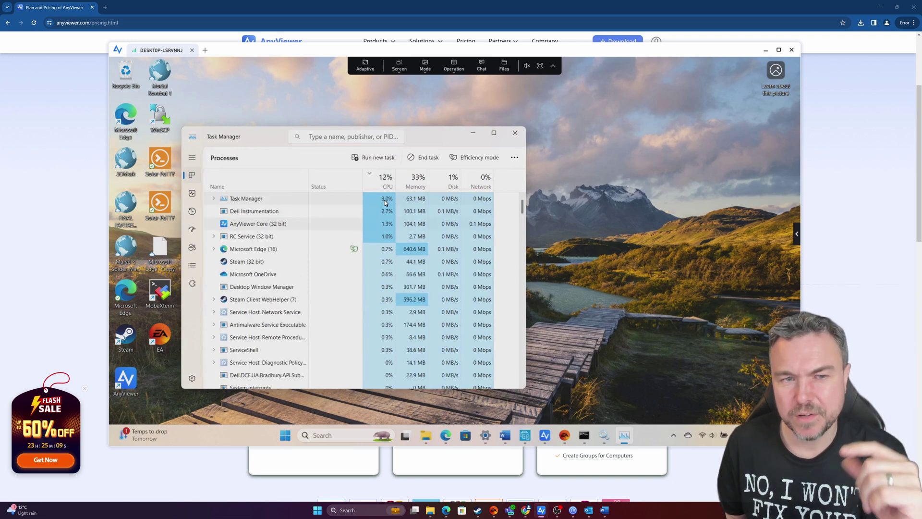
{"action": "left_click", "coordinate": [473, 133]}
{"action": "left_click", "coordinate": [454, 67]}
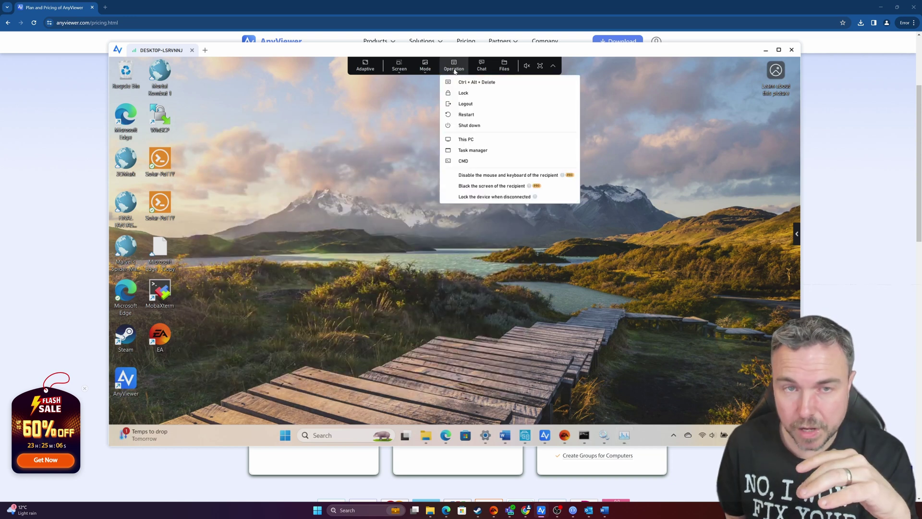
Open a remote administrator Command Prompt, move it centre-right, and reopen the operations list
{"action": "left_click", "coordinate": [464, 161]}
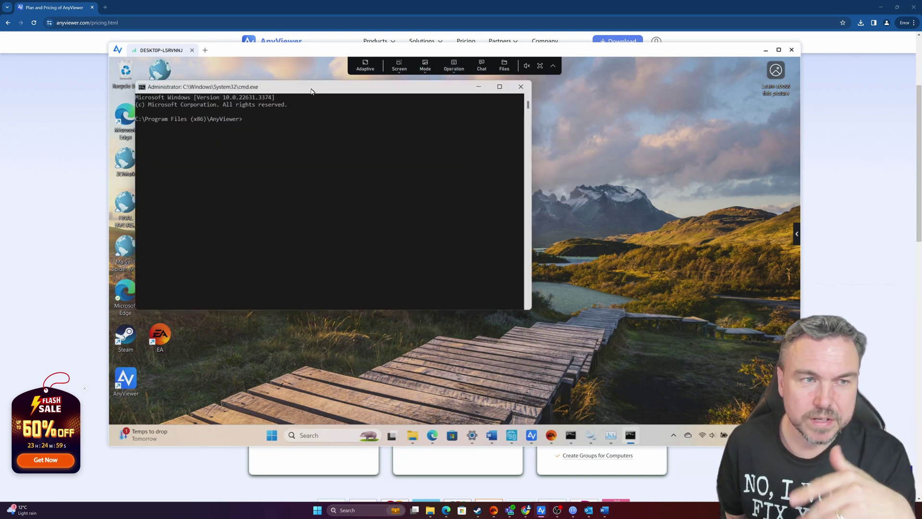
{"action": "left_click_drag", "start_coordinate": [301, 87], "coordinate": [449, 159]}
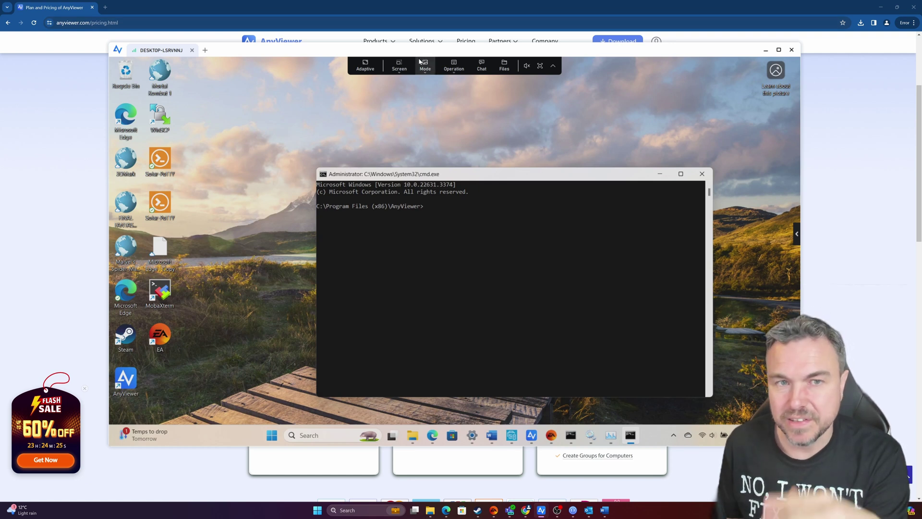
{"action": "left_click", "coordinate": [447, 70]}
Send Blender 3.6.lnk from the local desktop to the remote desktop and confirm it arrived
{"action": "left_click", "coordinate": [482, 66]}
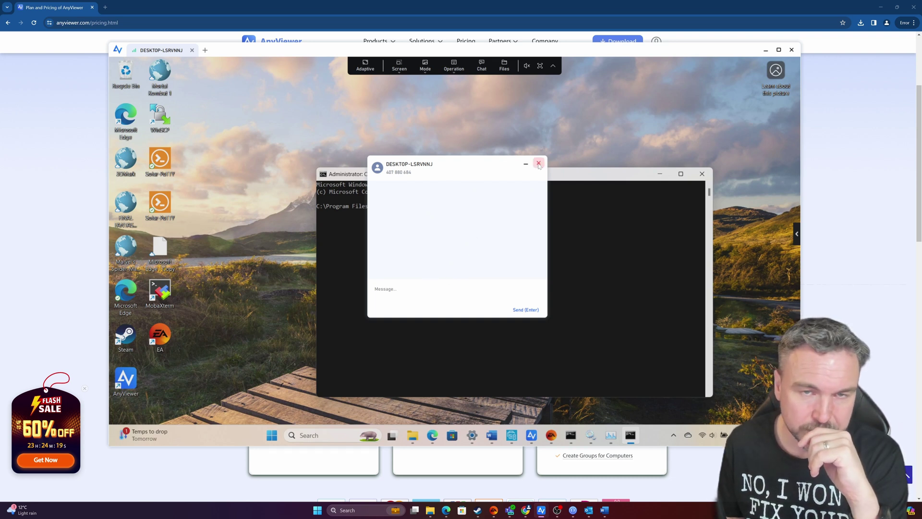
{"action": "left_click", "coordinate": [538, 163]}
{"action": "left_click", "coordinate": [504, 67]}
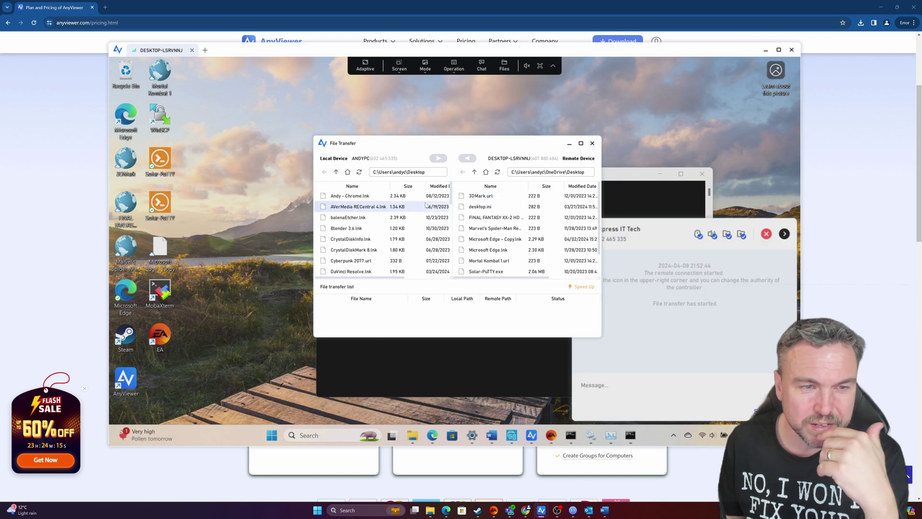
{"action": "left_click", "coordinate": [370, 233]}
{"action": "left_click", "coordinate": [447, 195], "text": "ctrl"}
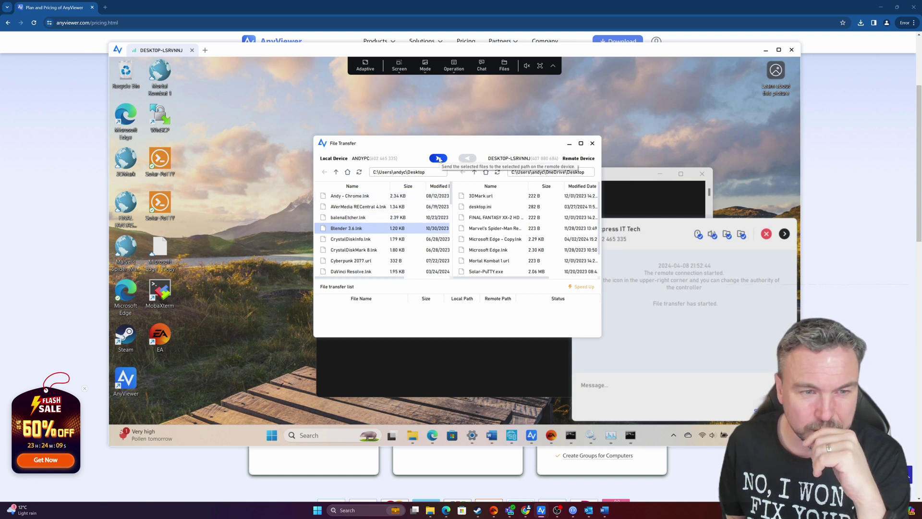
{"action": "left_click", "coordinate": [439, 159]}
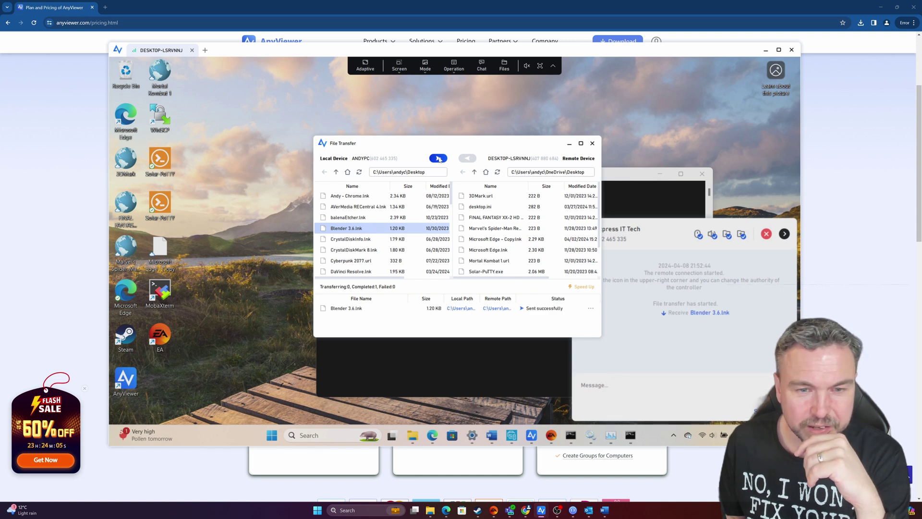
{"action": "scroll", "coordinate": [502, 215], "scroll_direction": "down", "scroll_amount": 1}
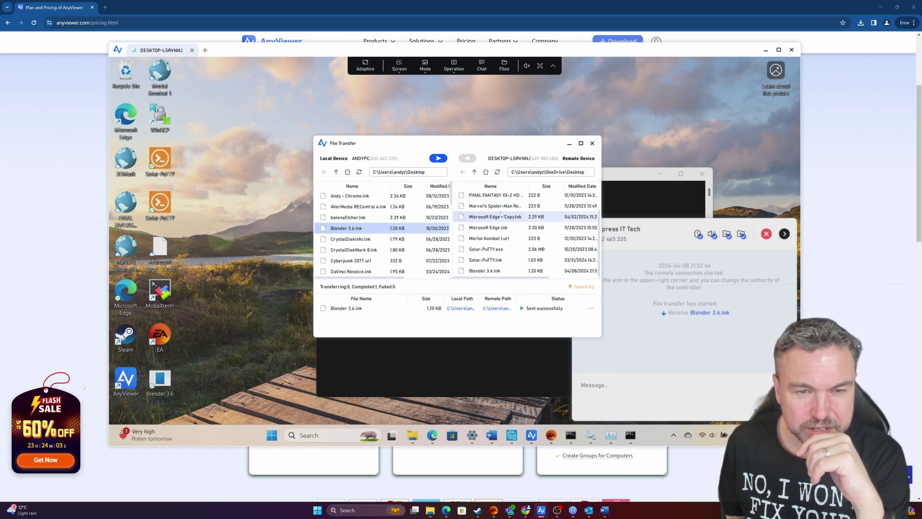
{"action": "left_click", "coordinate": [531, 271]}
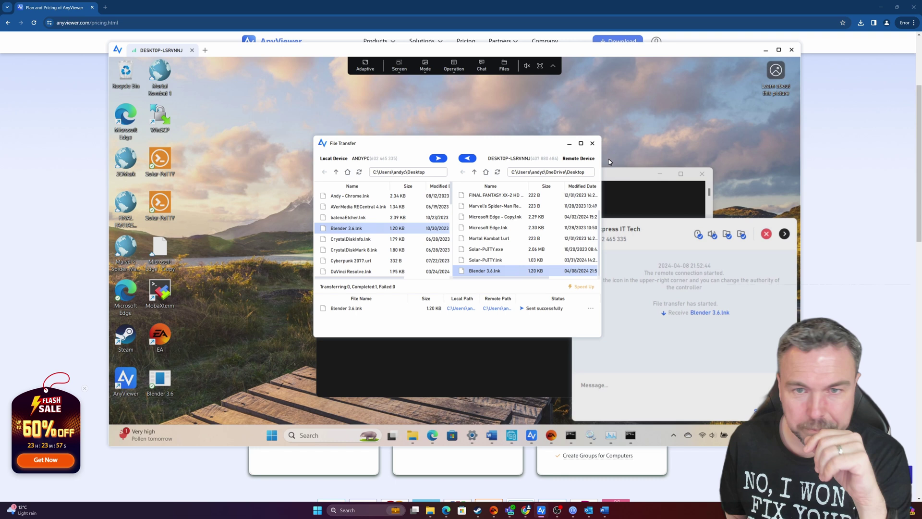
{"action": "left_click", "coordinate": [572, 144]}
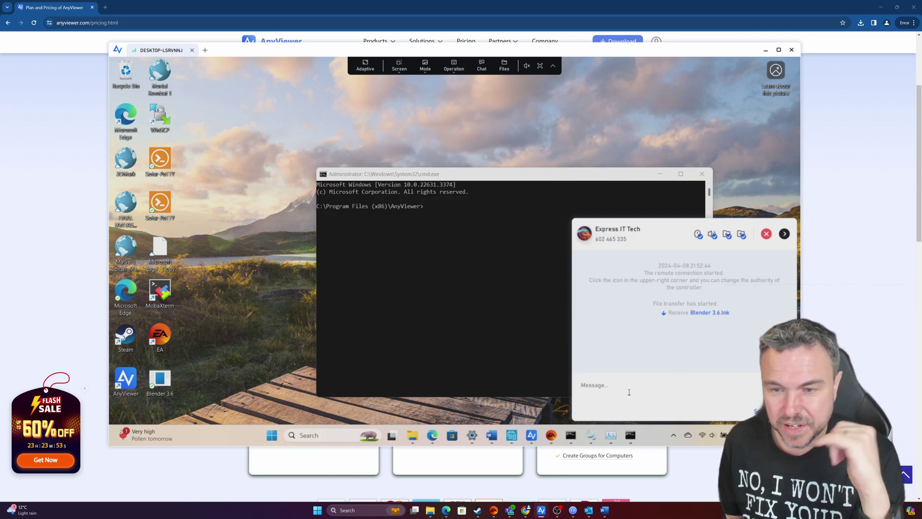
Send the chat message 'Hi how are you today' to the remote computer
{"action": "left_click", "coordinate": [481, 65]}
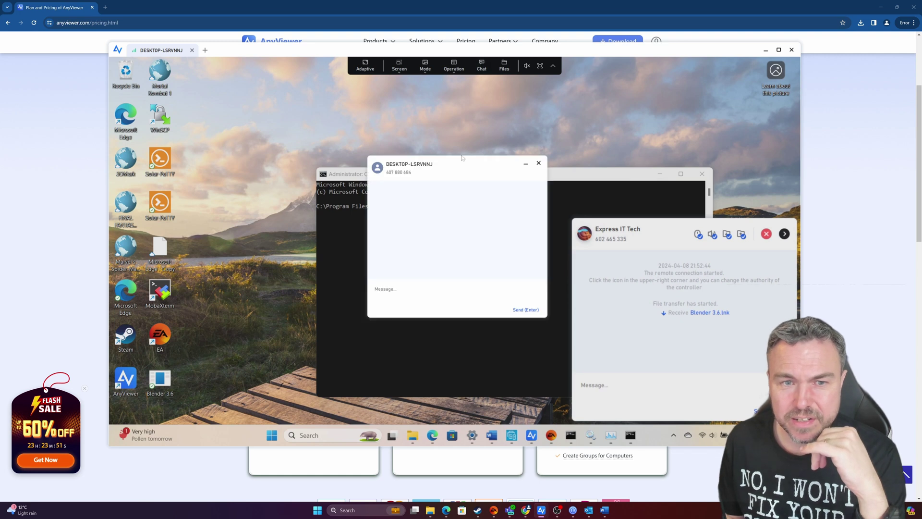
{"action": "type", "text": "h"}
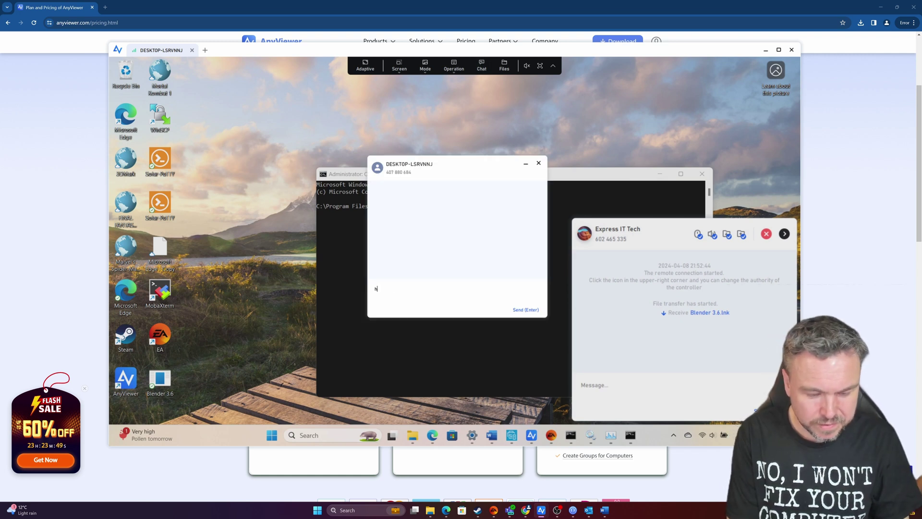
{"action": "type", "text": "i I"}
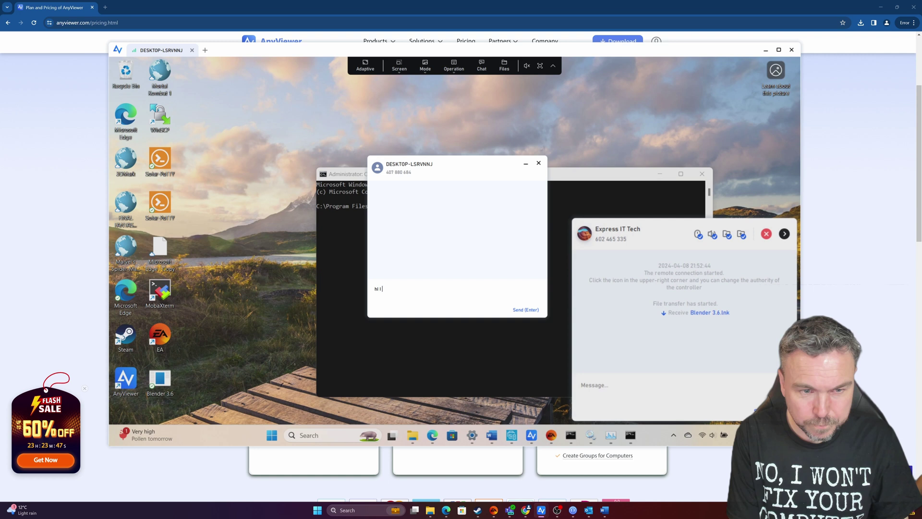
{"action": "type", "text": " AM"}
{"action": "key", "text": "BackSpace"}
{"action": "key", "text": "BackSpace"}
{"action": "key", "text": "BackSpace"}
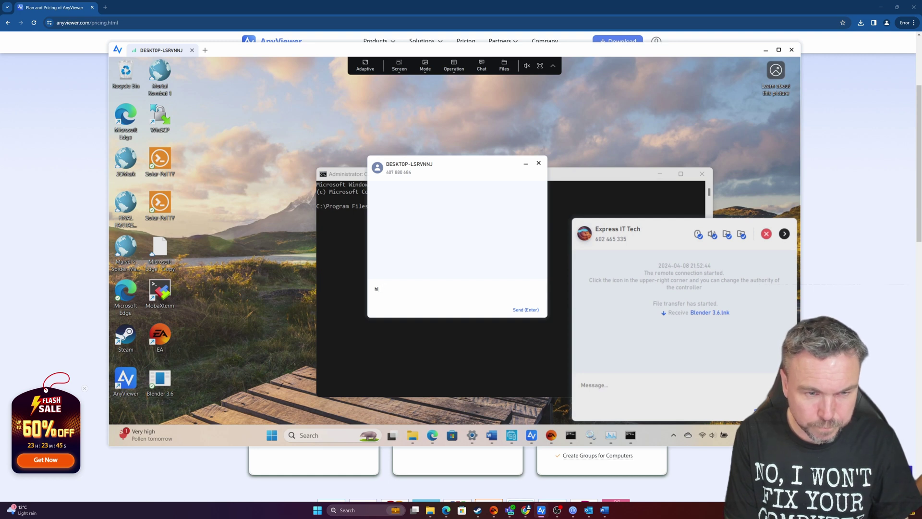
{"action": "key", "text": "BackSpace"}
{"action": "key", "text": "BackSpace"}
{"action": "type", "text": "Hi"}
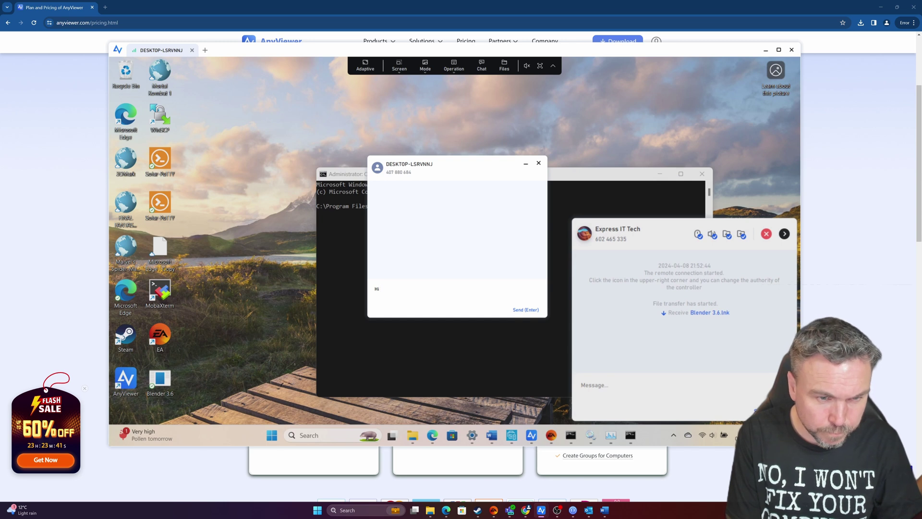
{"action": "type", "text": " how are "}
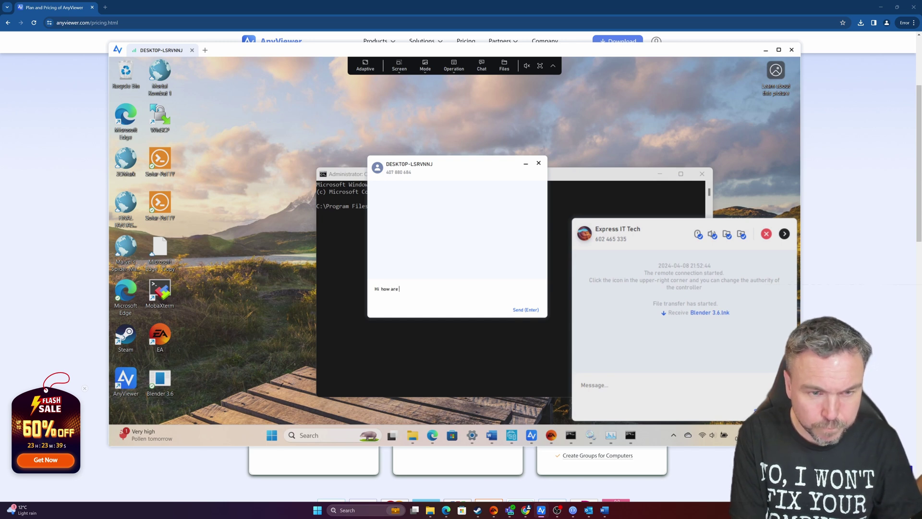
{"action": "type", "text": "you today"}
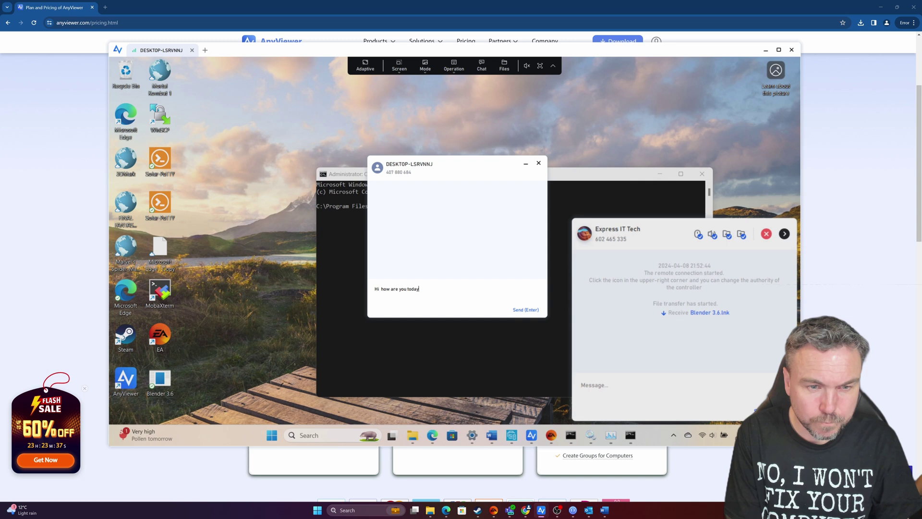
{"action": "key", "text": "Return"}
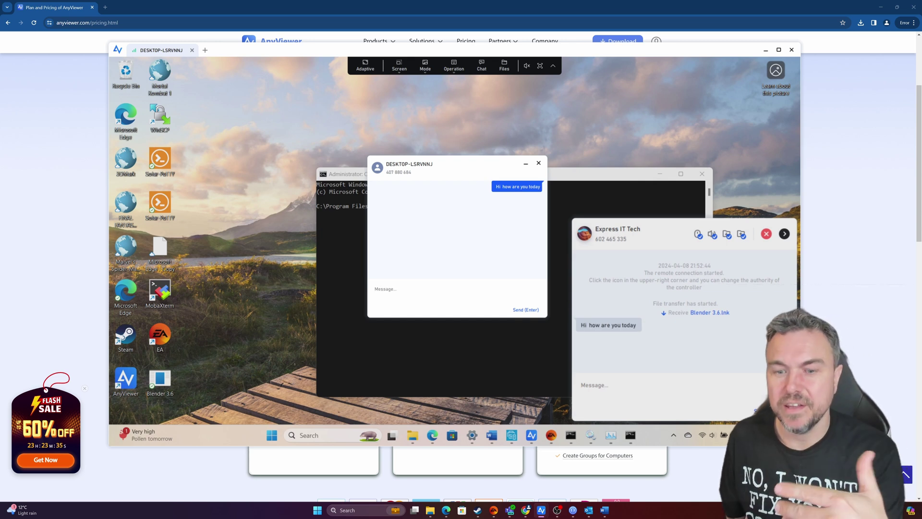
Reply 'im good thanks' from the other machine and move the chat window down
{"action": "key", "text": "Escape"}
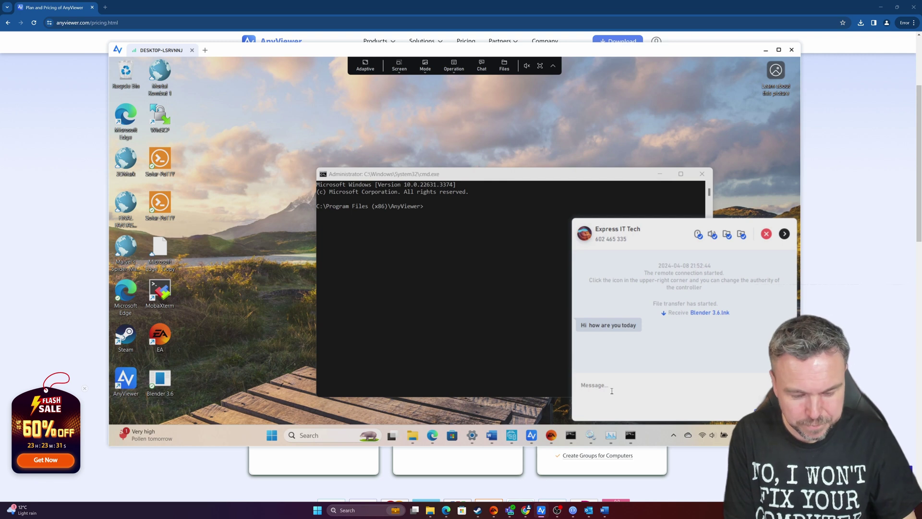
{"action": "type", "text": "im good tha"}
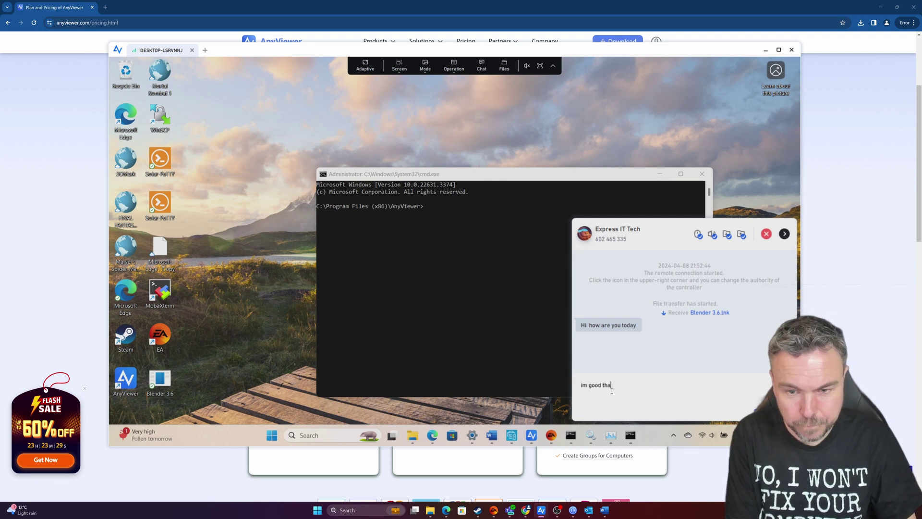
{"action": "type", "text": "nks"}
{"action": "key", "text": "Return"}
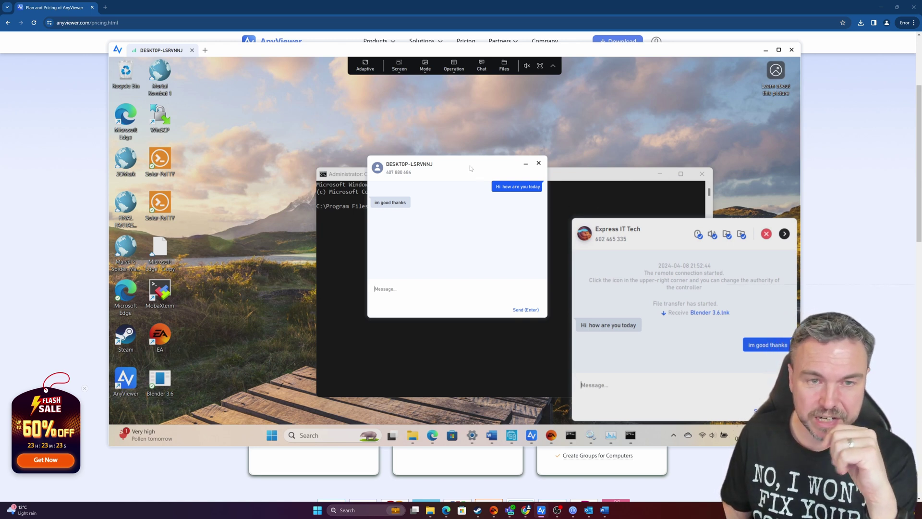
{"action": "left_click_drag", "start_coordinate": [472, 168], "coordinate": [470, 227]}
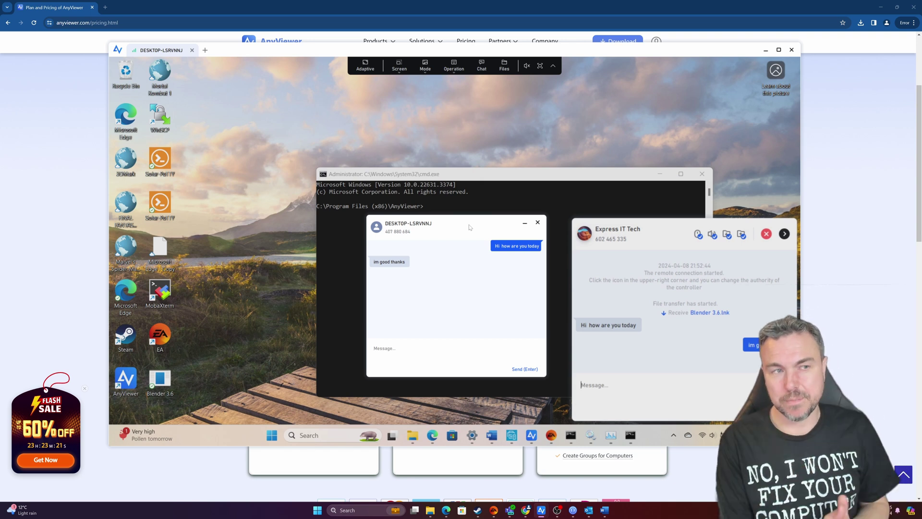